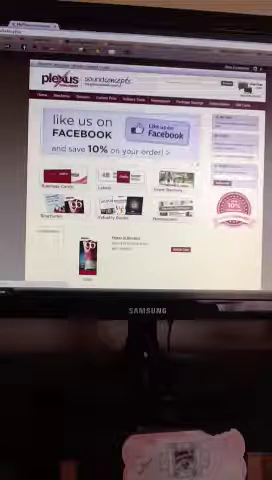
{"action": "scroll", "coordinate": [120, 190], "scroll_direction": "down", "scroll_amount": 2}
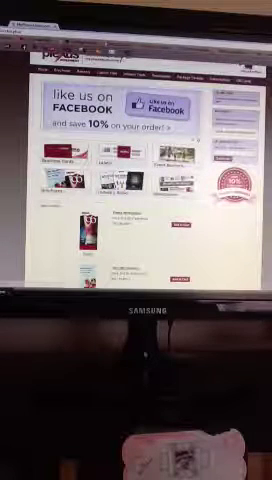